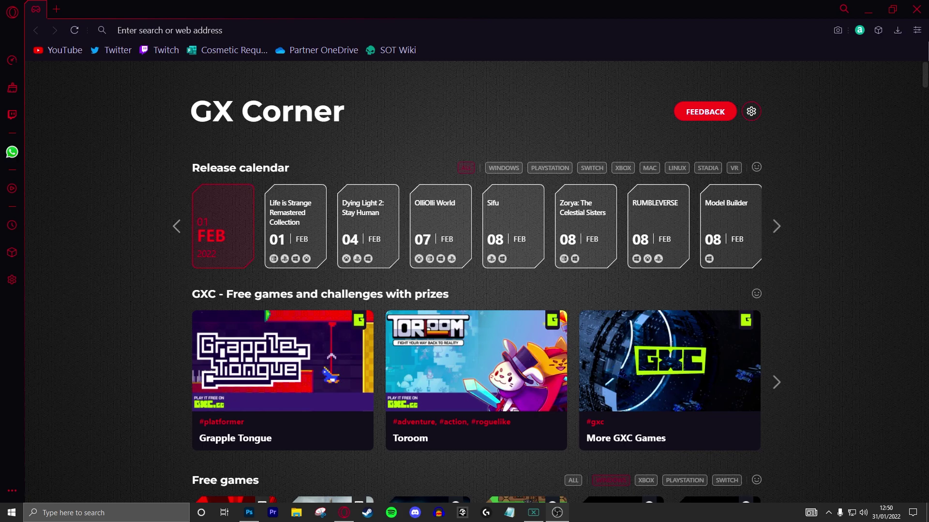
- Go to the Sea of Thieves site and view My Account's linked Twitch, Twitter and Discord accounts
{"action": "left_click", "coordinate": [160, 30]}
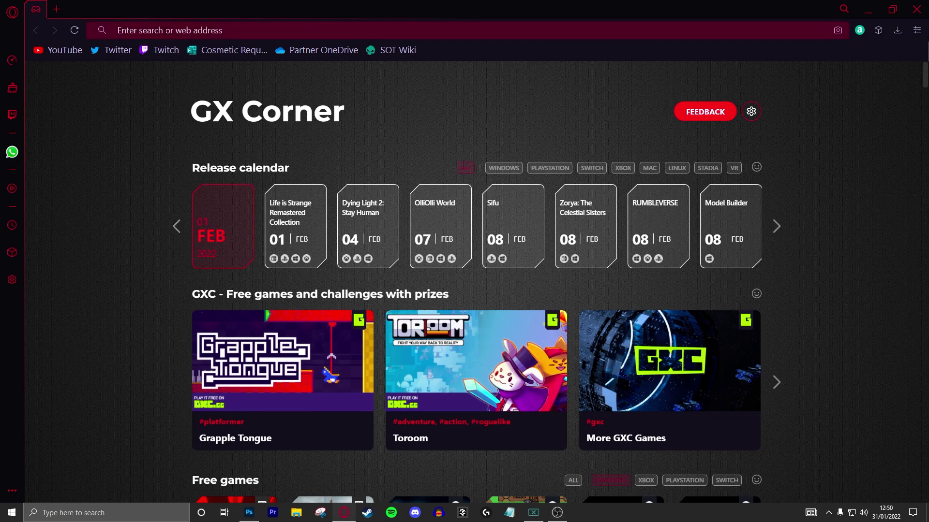
{"action": "type", "text": "seaofthieves"}
{"action": "key", "text": "Return"}
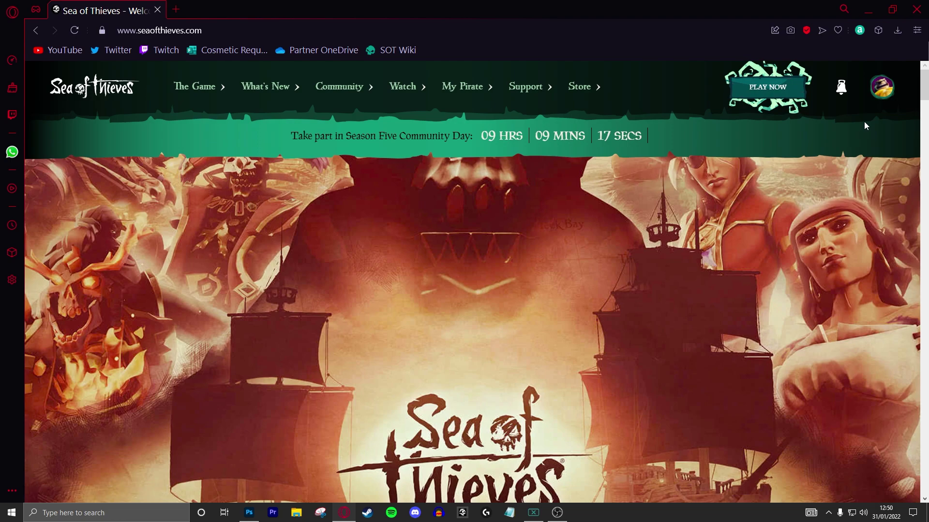
{"action": "left_click", "coordinate": [881, 87]}
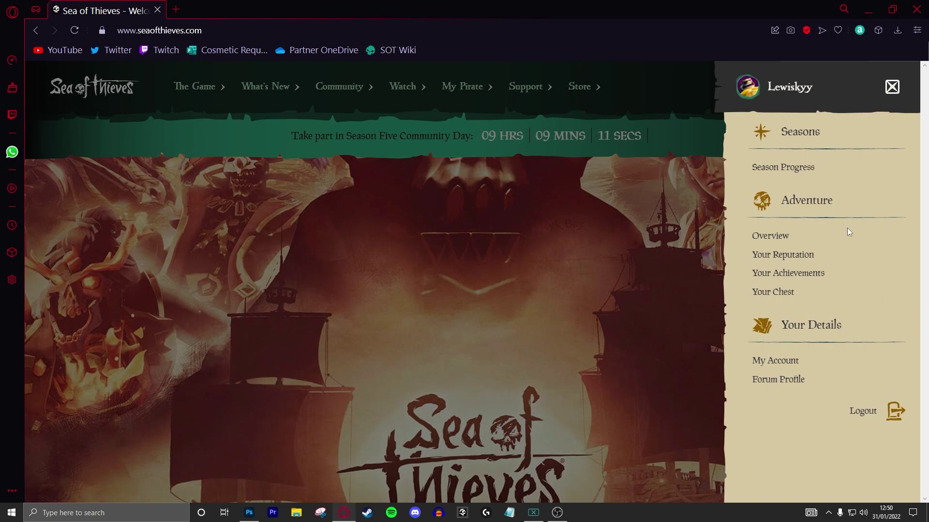
{"action": "left_click", "coordinate": [769, 363]}
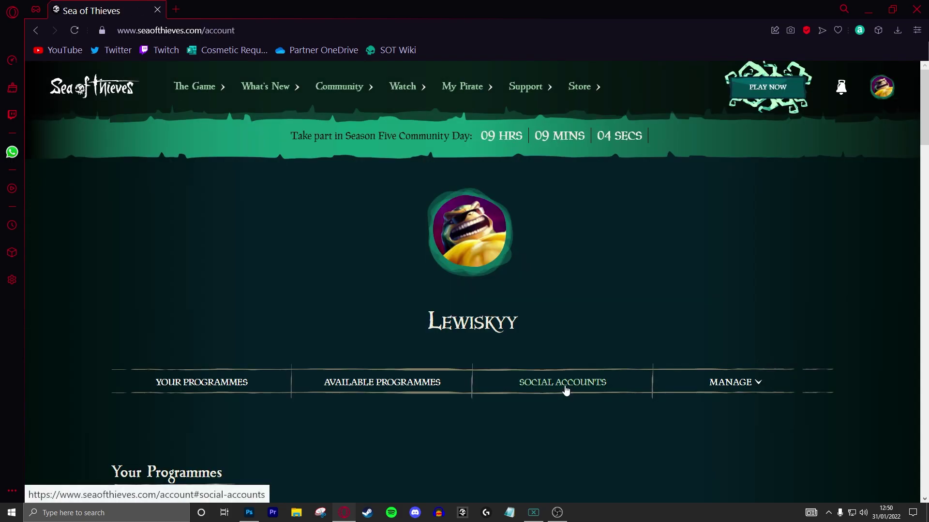
{"action": "left_click", "coordinate": [565, 382]}
{"action": "scroll", "coordinate": [566, 385], "scroll_direction": "up", "scroll_amount": 3}
{"action": "scroll", "coordinate": [570, 391], "scroll_direction": "down", "scroll_amount": 2}
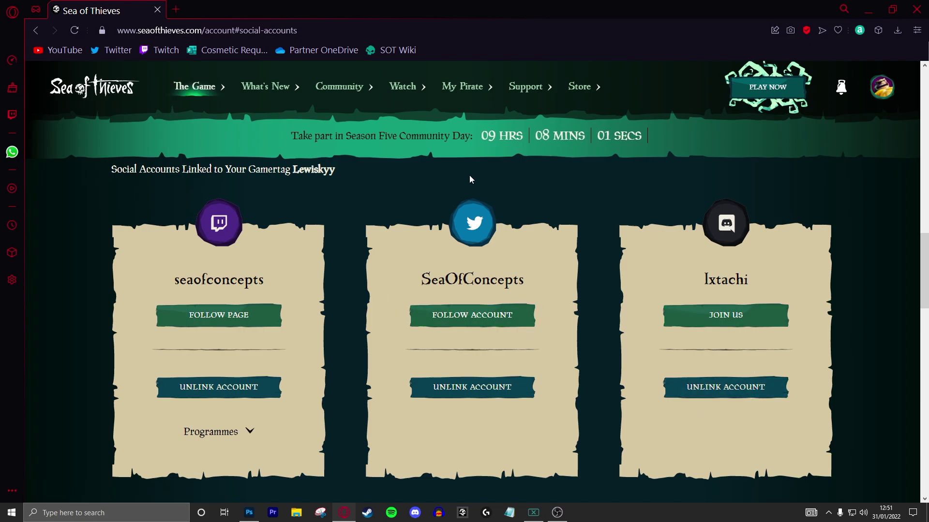
- Search 'sea of thieves social swag' in a new tab and open the Social Swag page
{"action": "key", "text": "ctrl+t"}
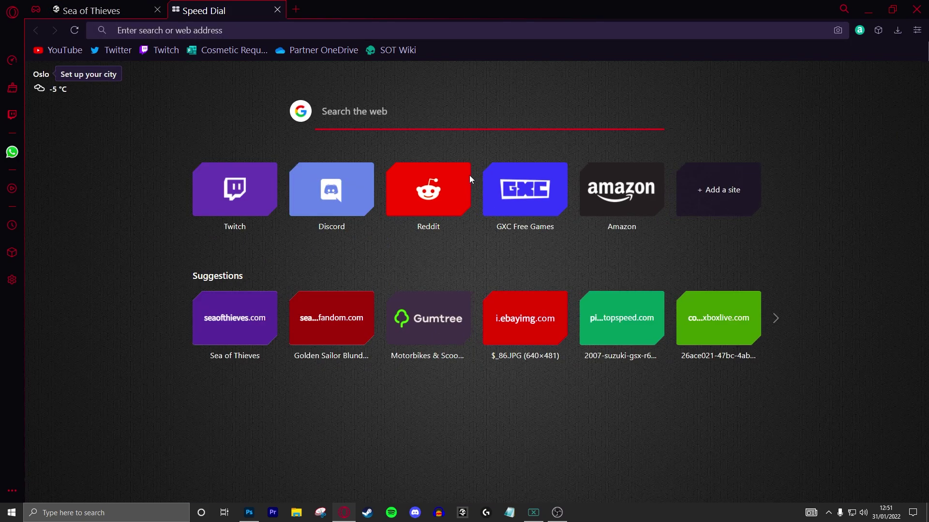
{"action": "type", "text": "sea"}
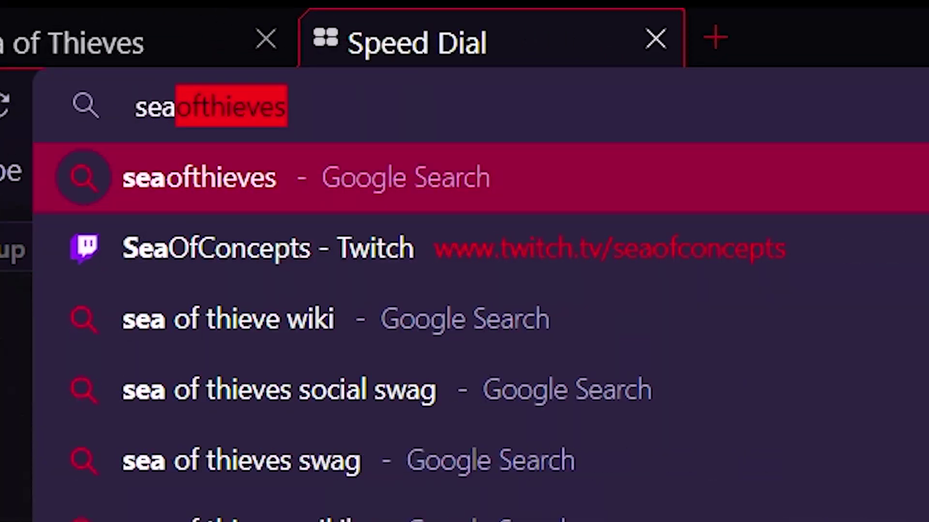
{"action": "type", "text": " of thievs"}
{"action": "key", "text": "BackSpace"}
{"action": "type", "text": "es "}
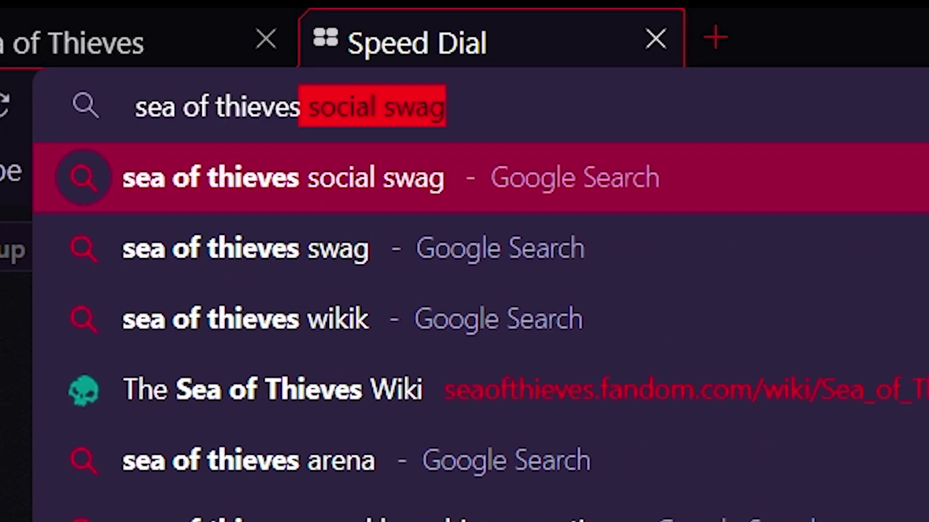
{"action": "type", "text": "sc"}
{"action": "key", "text": "BackSpace"}
{"action": "type", "text": "o"}
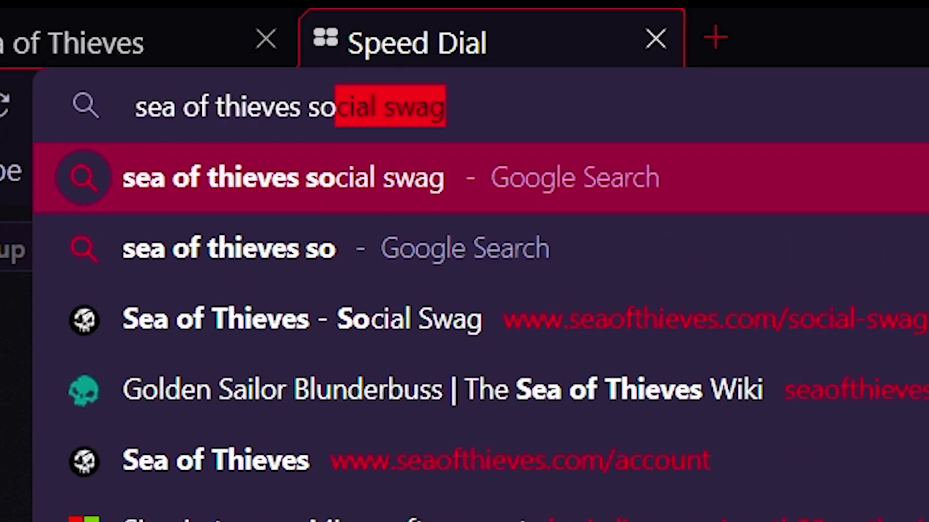
{"action": "type", "text": "cial swag"}
{"action": "key", "text": "Return"}
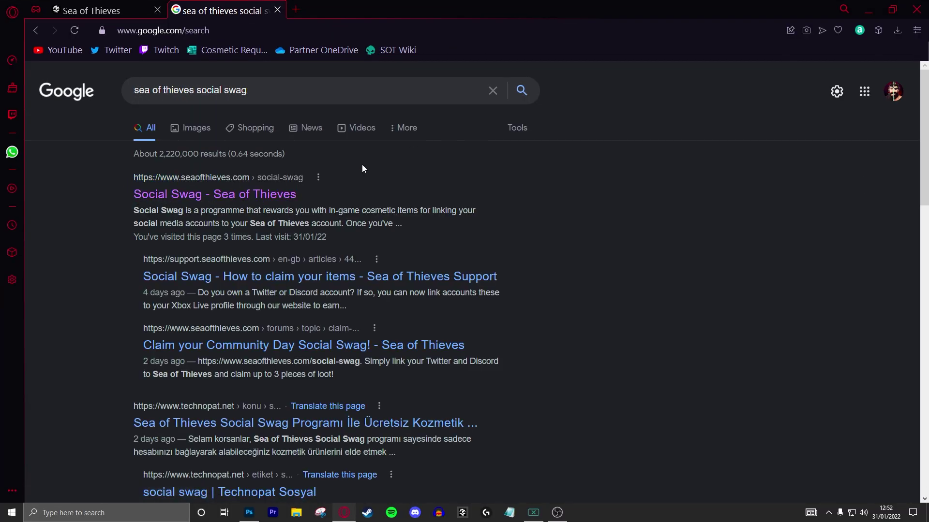
{"action": "left_click", "coordinate": [200, 194]}
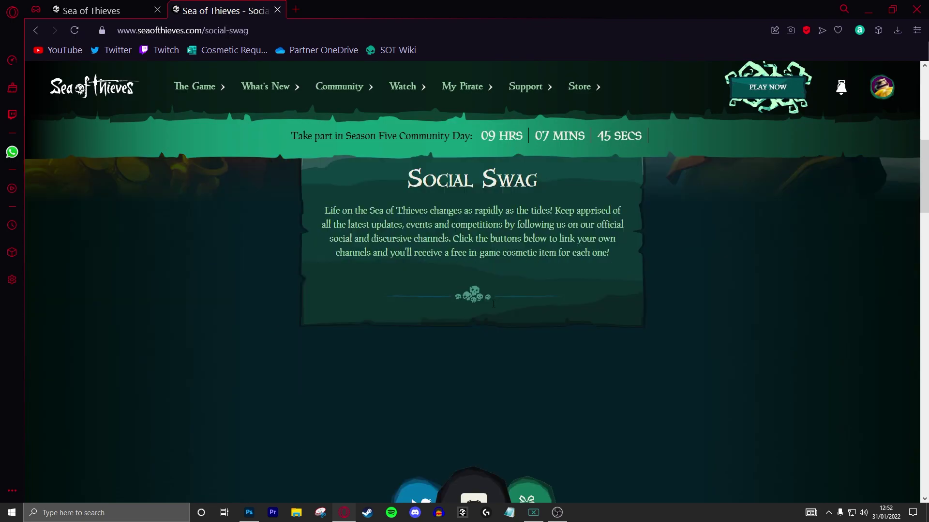
{"action": "scroll", "coordinate": [474, 312], "scroll_direction": "down", "scroll_amount": 3}
- Review the reward cards, highlighting the 72 hours delivery time
{"action": "right_click", "coordinate": [473, 311]}
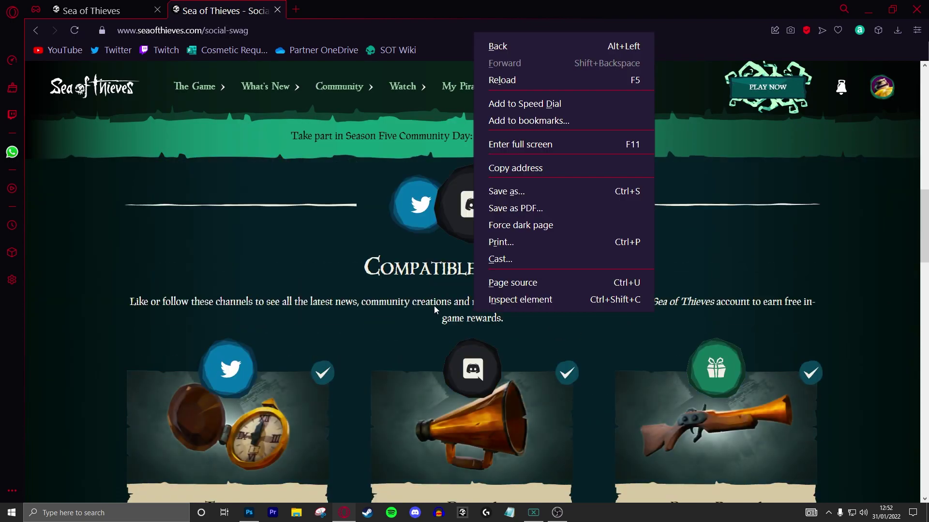
{"action": "scroll", "coordinate": [434, 305], "scroll_direction": "down", "scroll_amount": 2}
{"action": "scroll", "coordinate": [443, 294], "scroll_direction": "up", "scroll_amount": 1}
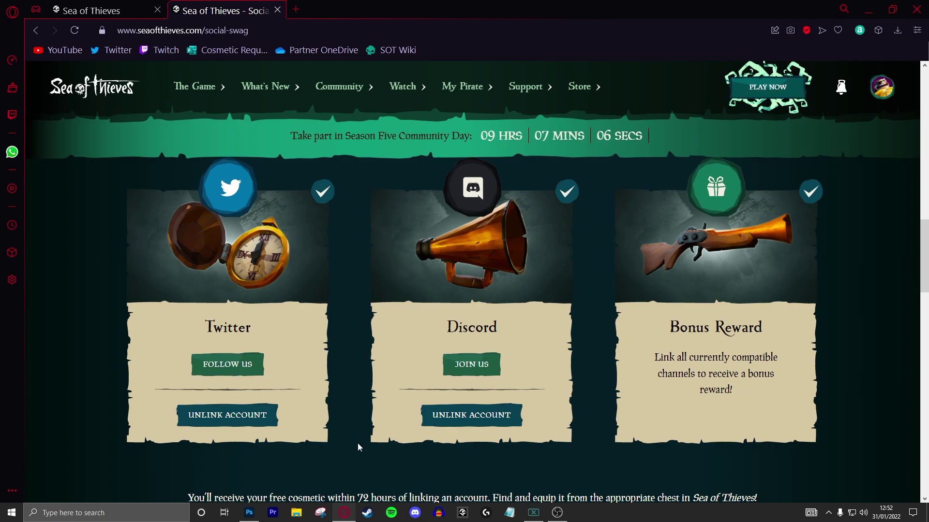
{"action": "scroll", "coordinate": [357, 443], "scroll_direction": "down", "scroll_amount": 2}
{"action": "left_click_drag", "start_coordinate": [357, 377], "coordinate": [397, 378]}
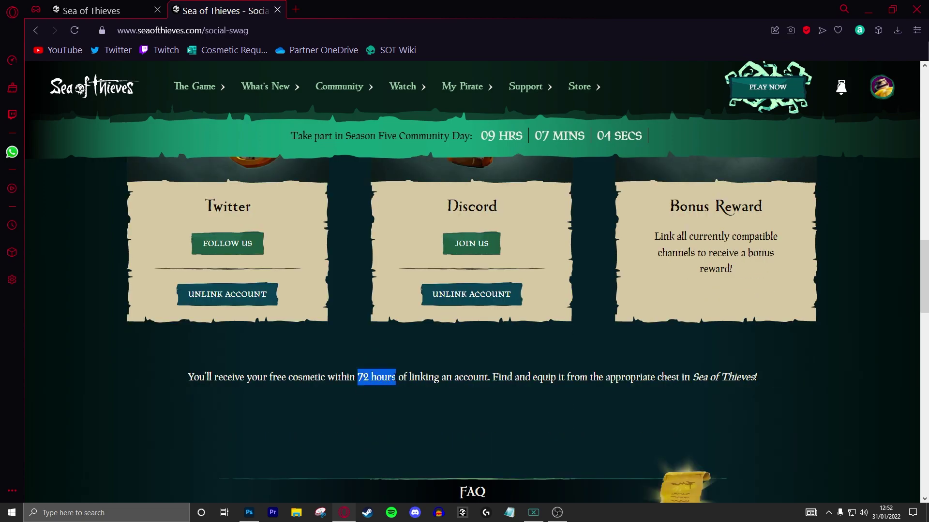
{"action": "left_click", "coordinate": [396, 378]}
{"action": "scroll", "coordinate": [495, 375], "scroll_direction": "up", "scroll_amount": 3}
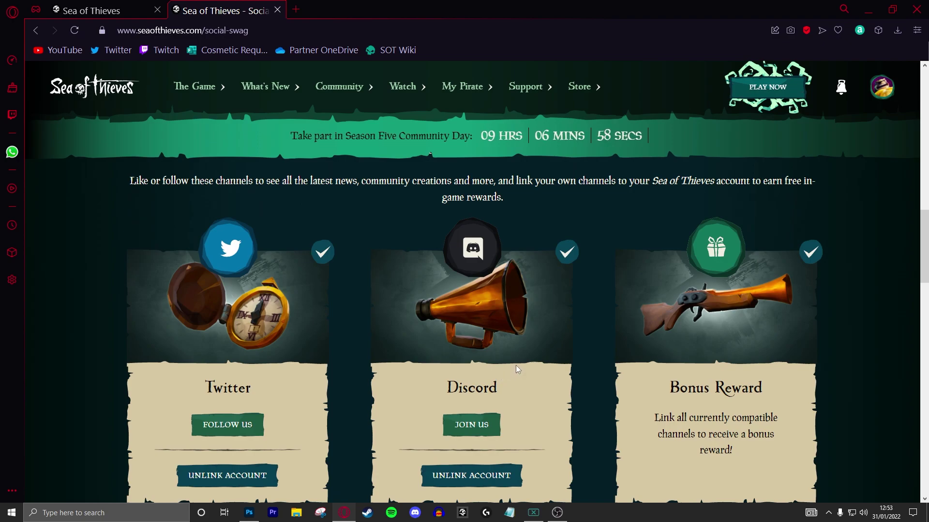
{"action": "scroll", "coordinate": [515, 364], "scroll_direction": "down", "scroll_amount": 1}
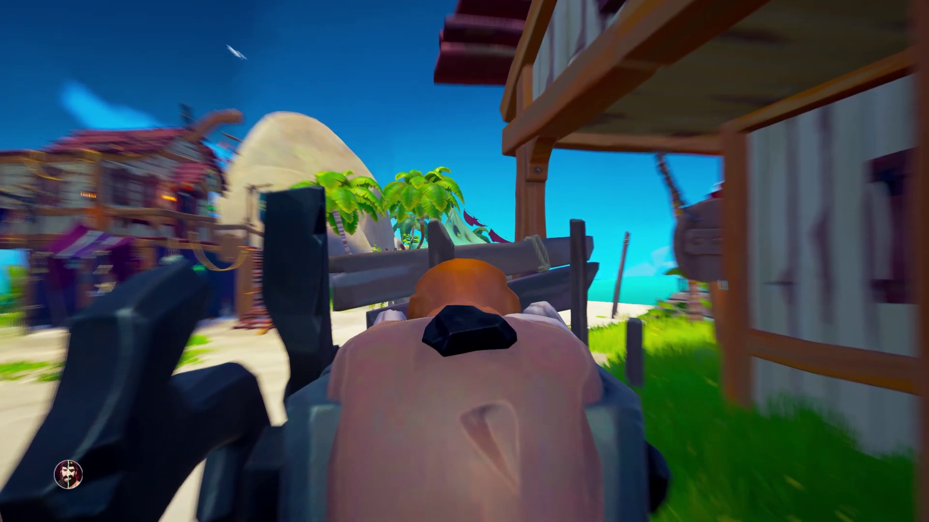
- Select the Golden Sailor Blunderbuss in the Armory and swap it into slot 2
{"action": "key", "text": "f"}
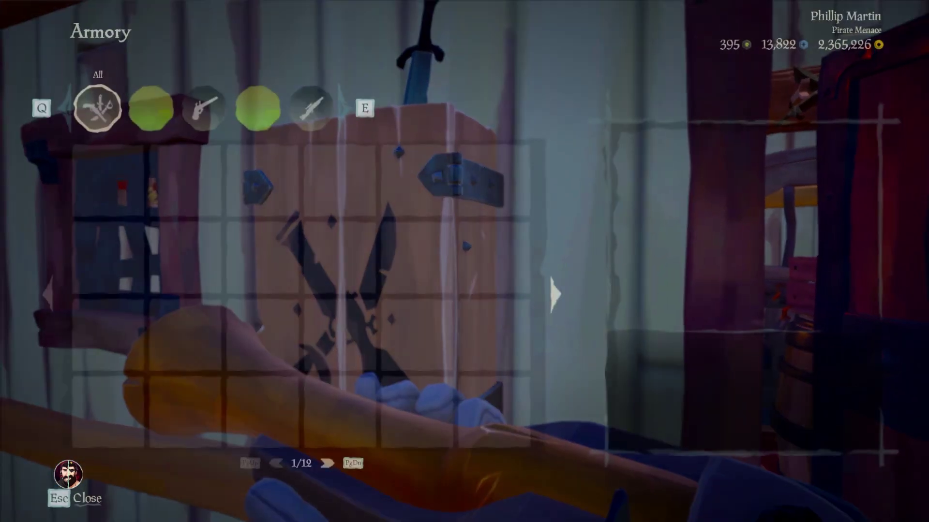
{"action": "key", "text": "e"}
{"action": "key", "text": "e"}
{"action": "key", "text": "Return"}
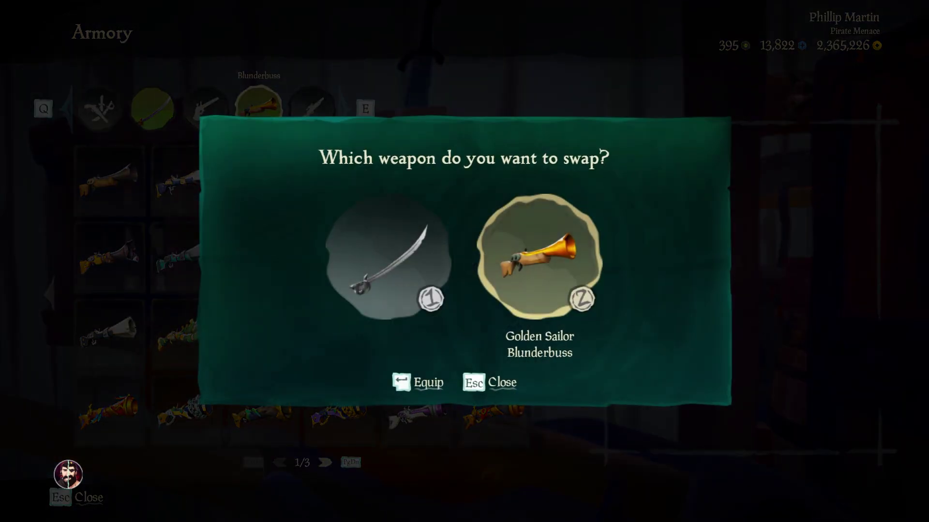
{"action": "key", "text": "2"}
- Leave the Armory, draw the equipped blunderbuss, then reopen the Armory to check it
{"action": "key", "text": "Return"}
{"action": "key", "text": "2"}
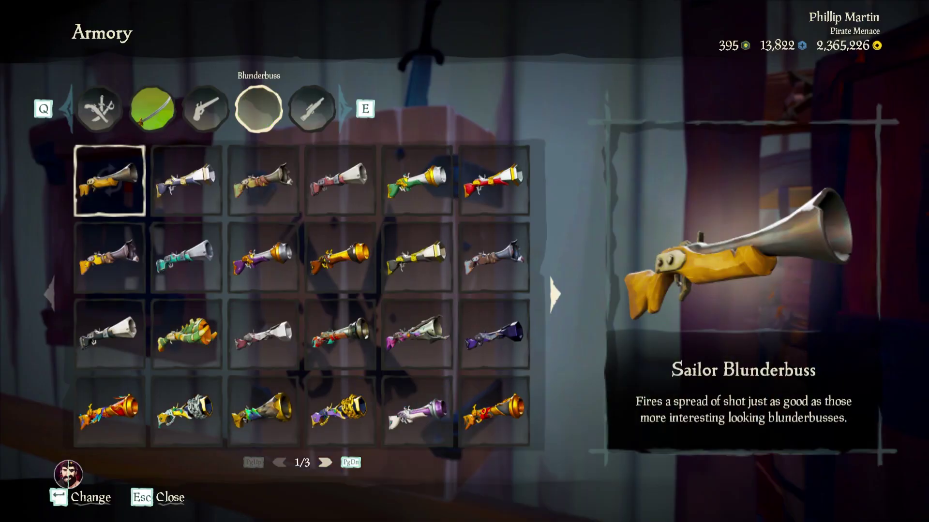
{"action": "key", "text": "Escape"}
{"action": "key", "text": "2"}
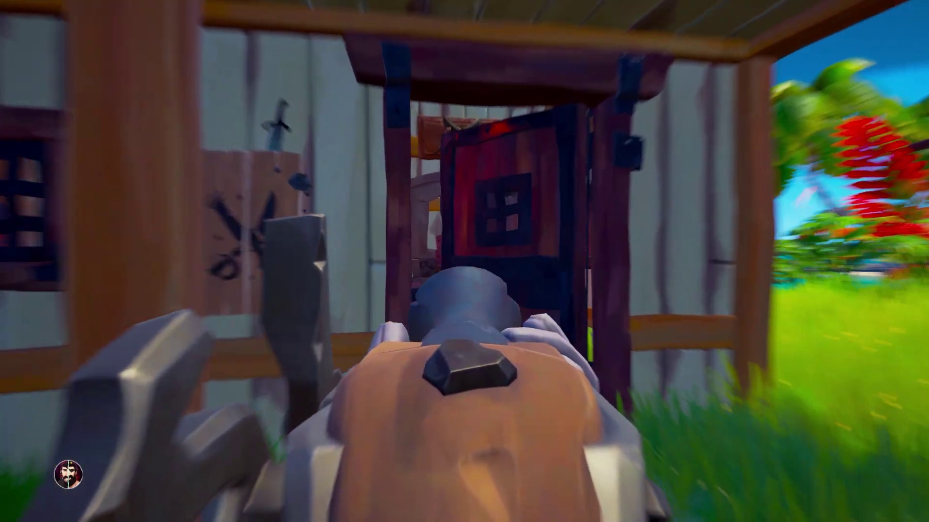
{"action": "key", "text": "f"}
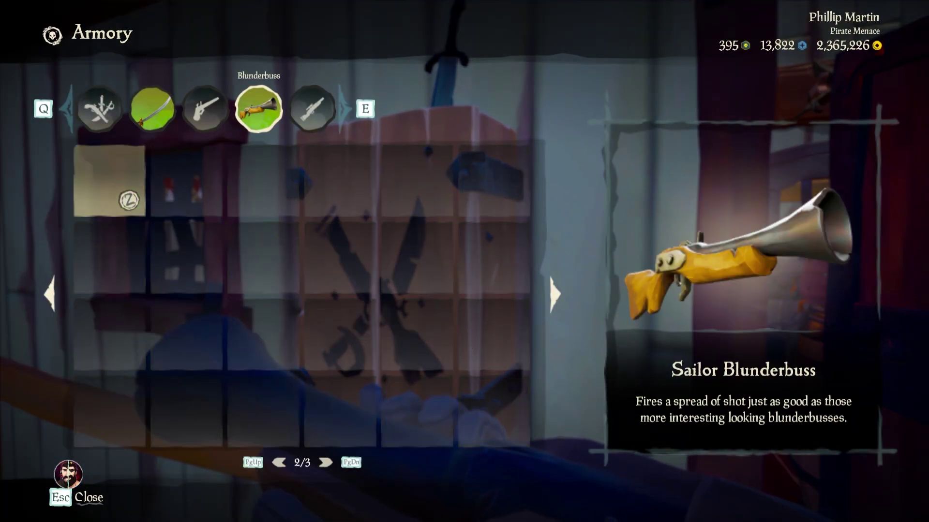
- Return to the island, fire the golden blunderbuss and swap between equipped weapons
{"action": "key", "text": "Return"}
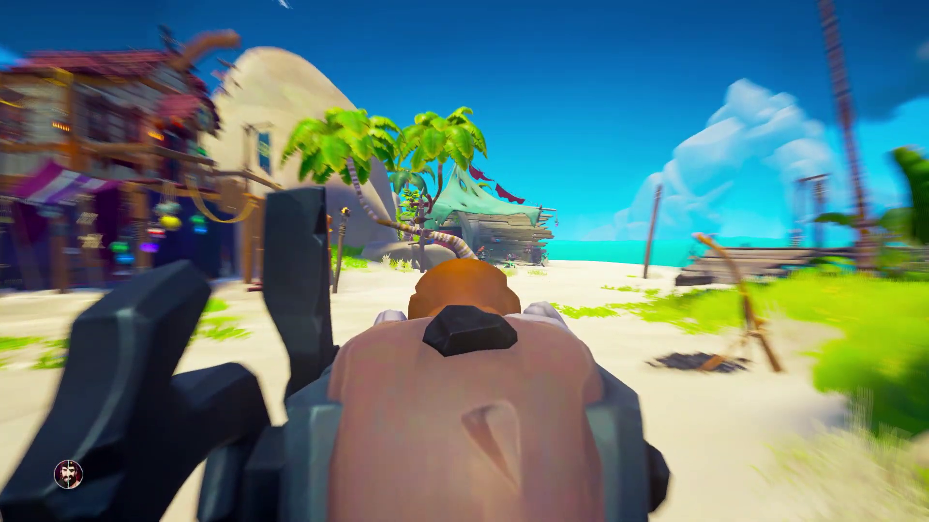
{"action": "left_click", "coordinate": [464, 261]}
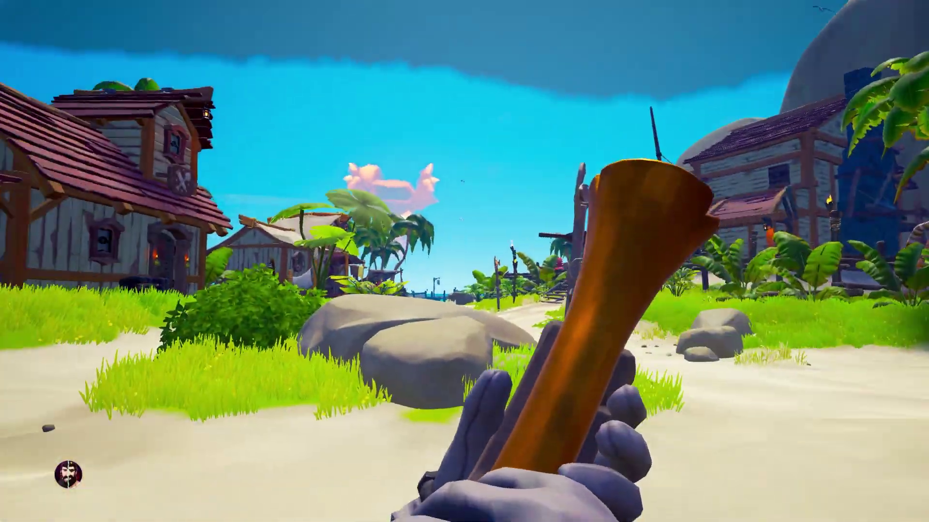
{"action": "key", "text": "2"}
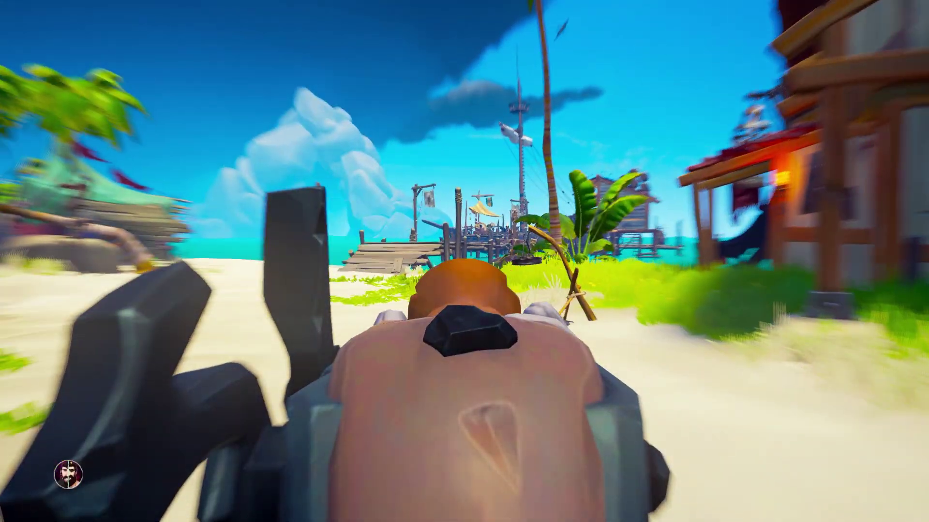
{"action": "key", "text": "1"}
{"action": "key", "text": "2"}
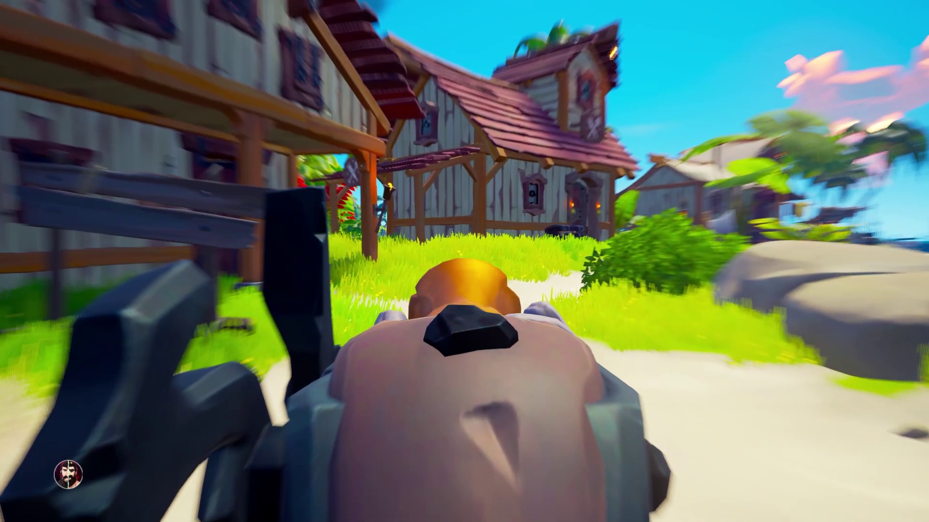
- Aim the blunderbuss, walk across the beach toward the outpost, and switch to third-person view
{"action": "key", "text": "3"}
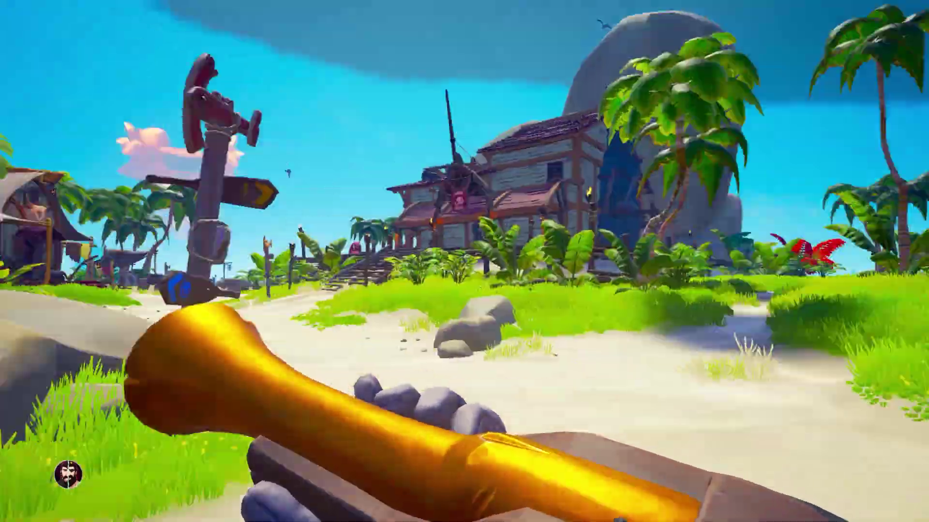
{"action": "right_click", "coordinate": [464, 261]}
{"action": "key", "text": "w"}
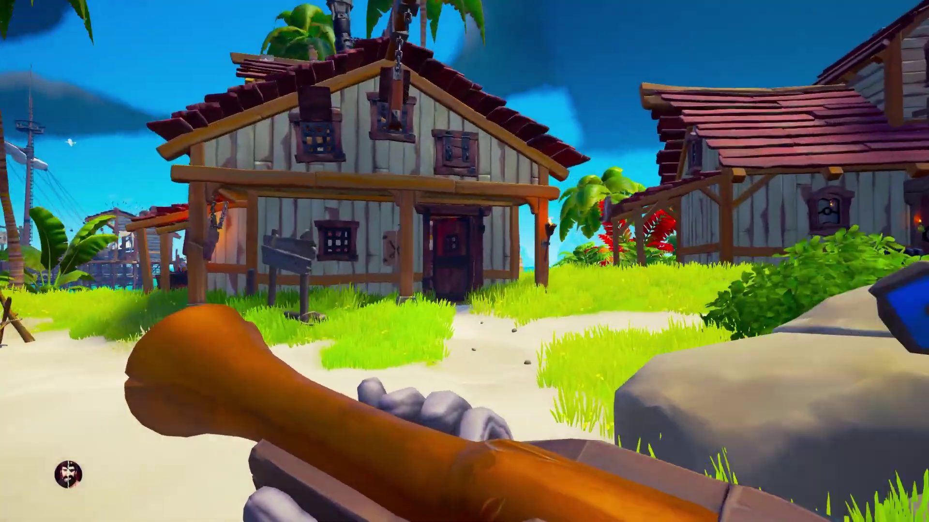
{"action": "key", "text": "w"}
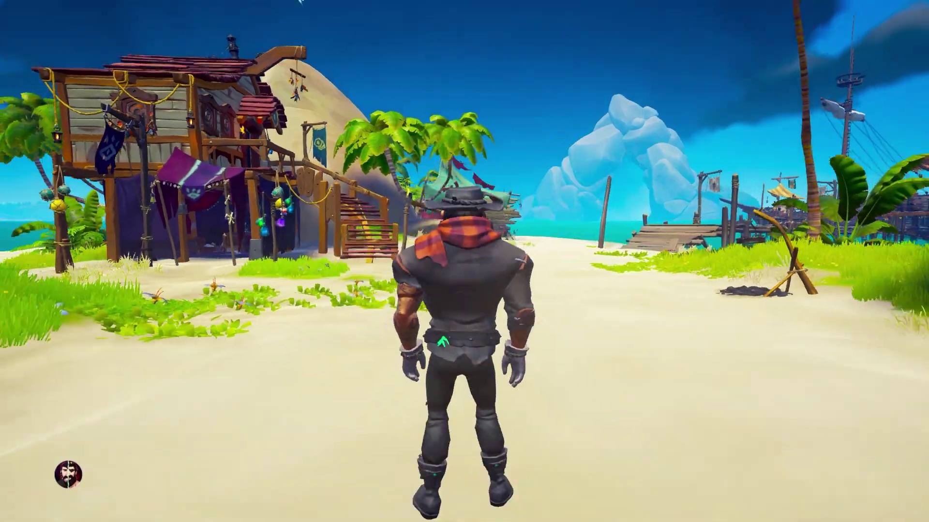
{"action": "key", "text": "w"}
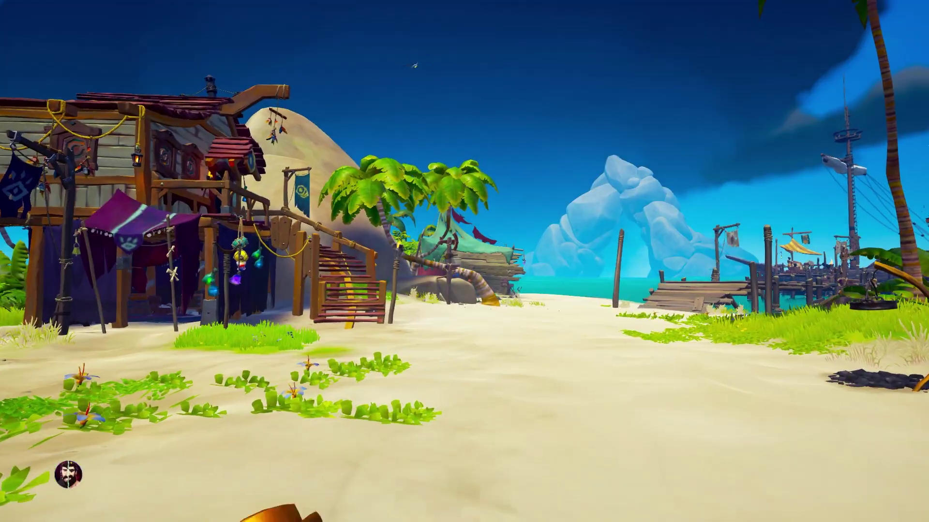